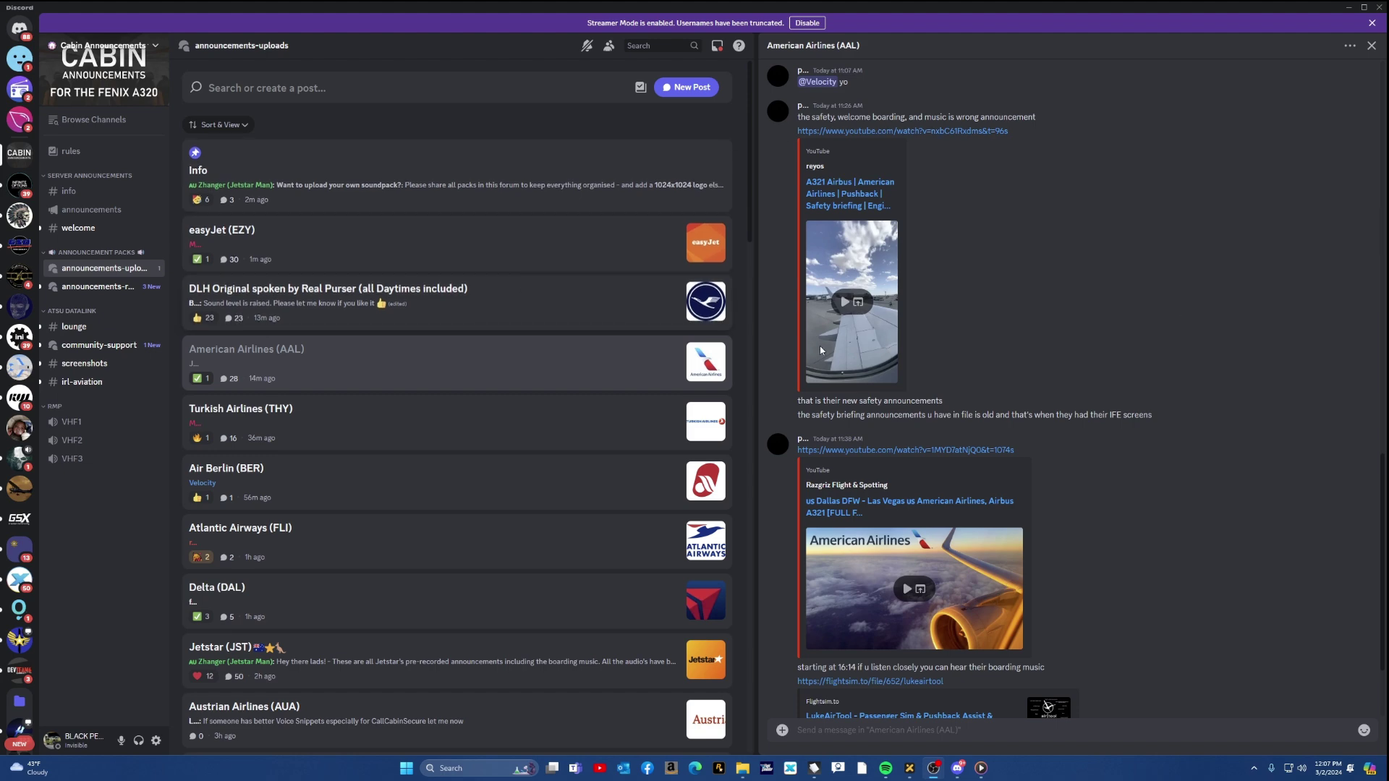
Step: Scroll up the American Airlines (AAL) thread to the AAL.zip attachment
scroll(768, 262, up, 5)
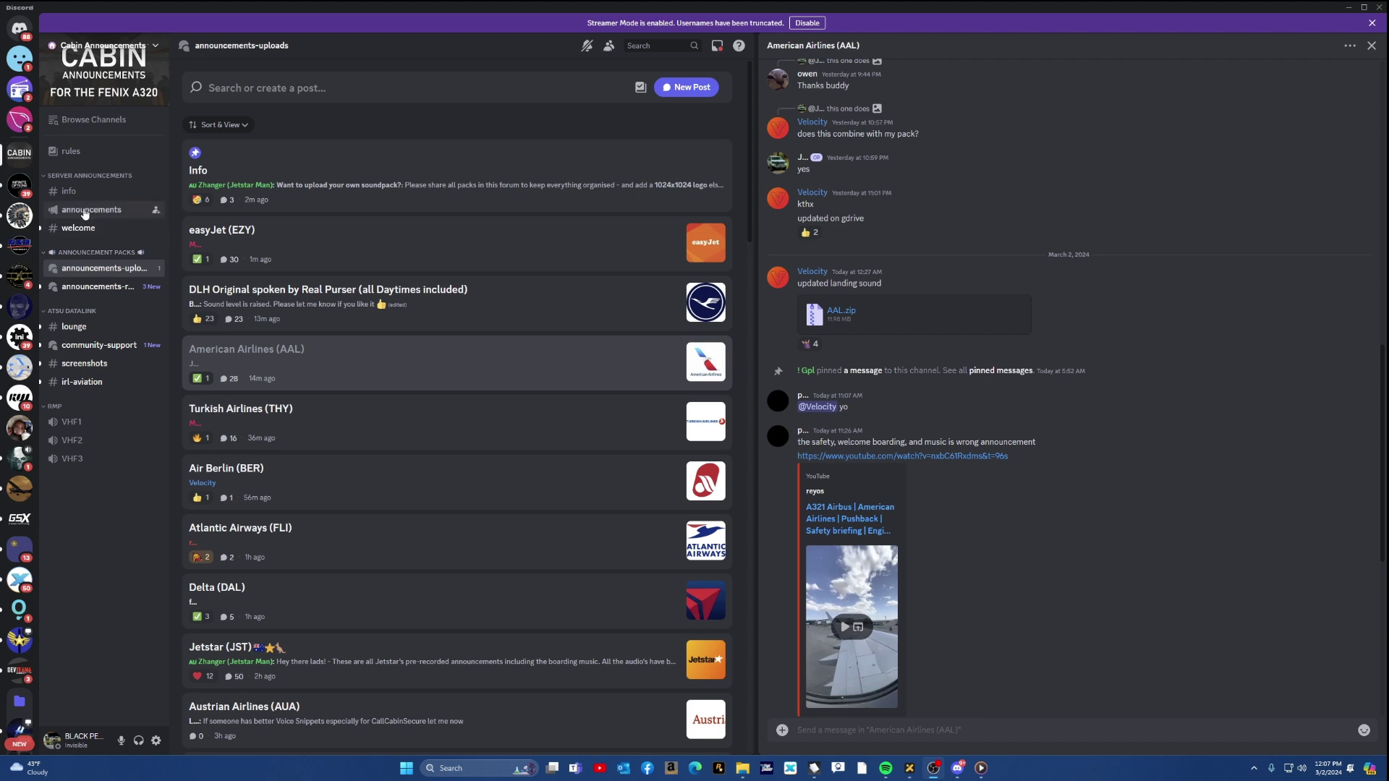
mouse_move(112, 276)
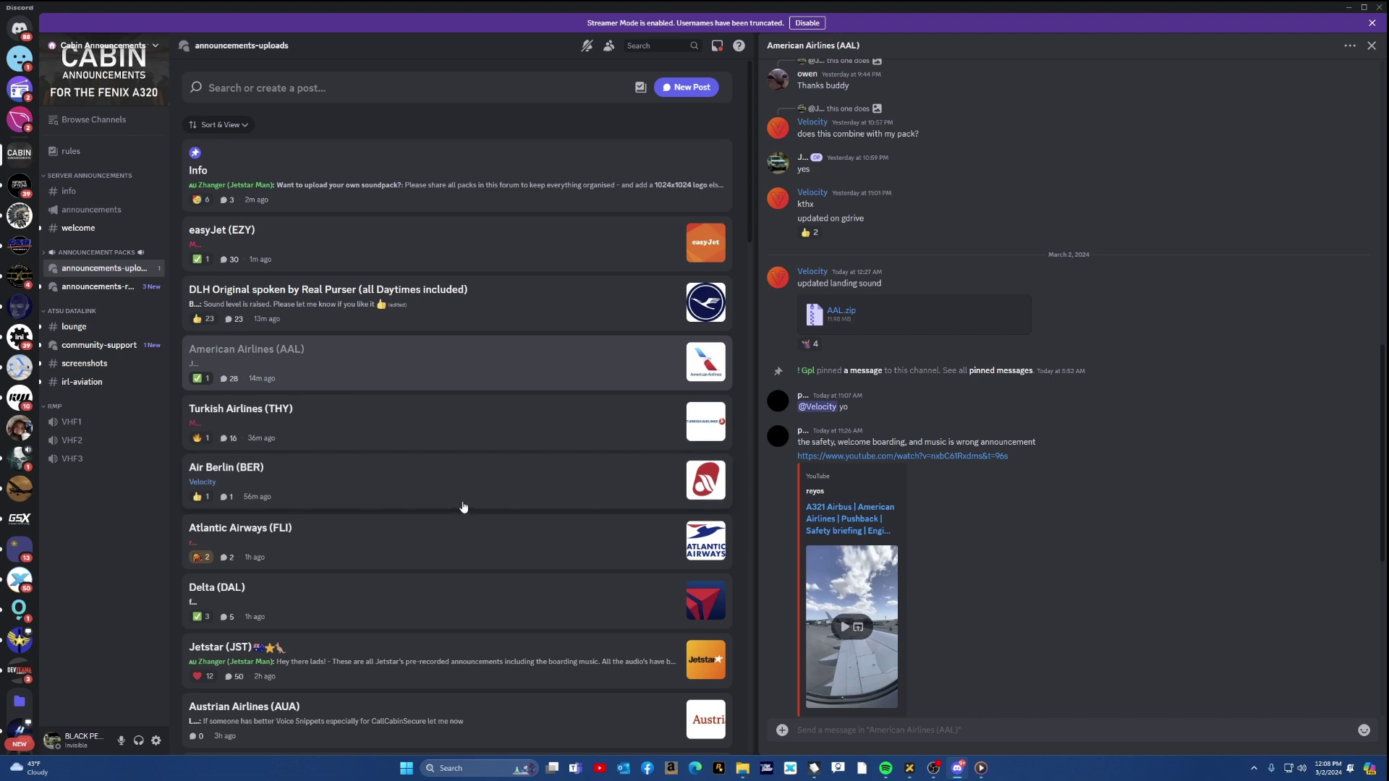
scroll(464, 516, down, 2)
scroll(465, 516, down, 3)
scroll(463, 514, up, 4)
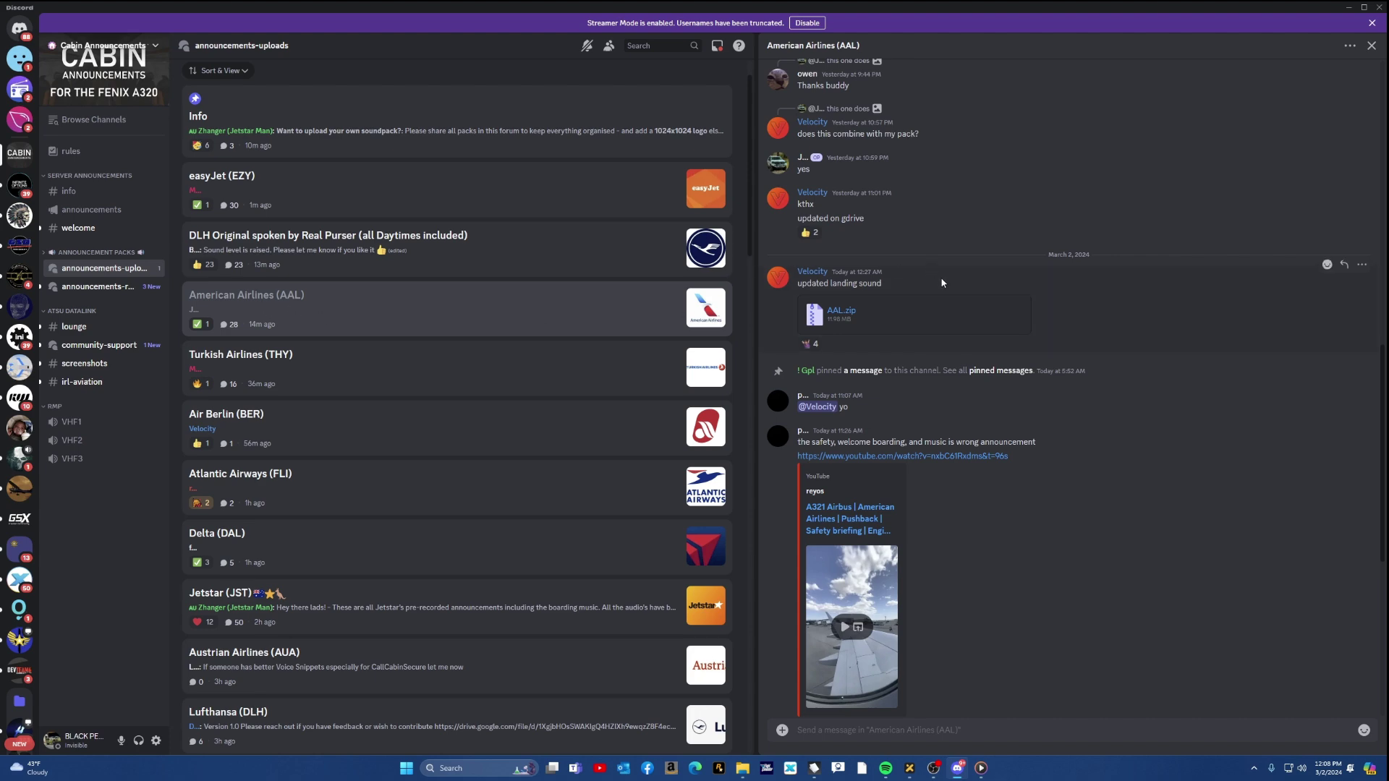
scroll(944, 288, up, 2)
scroll(944, 288, down, 3)
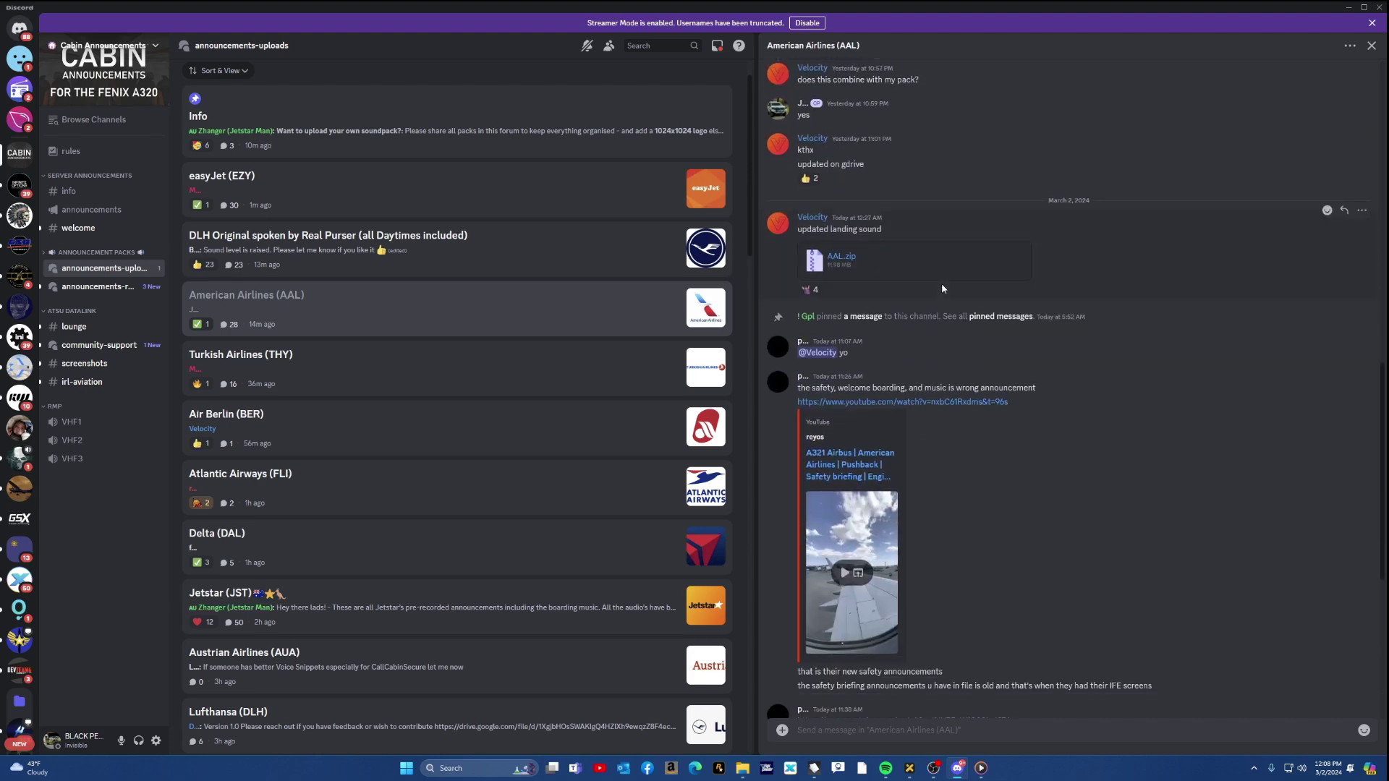
scroll(940, 288, down, 6)
scroll(939, 308, up, 6)
scroll(939, 309, up, 2)
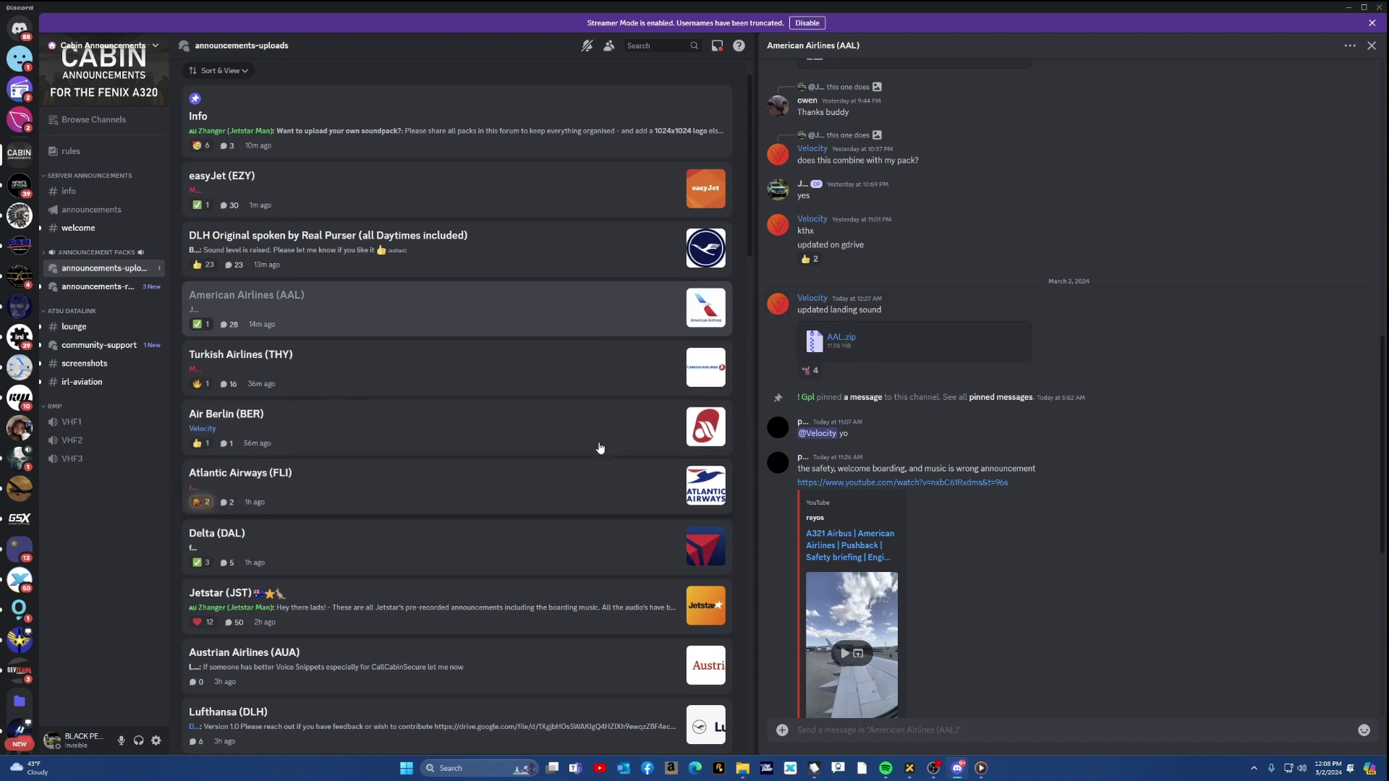
click(550, 546)
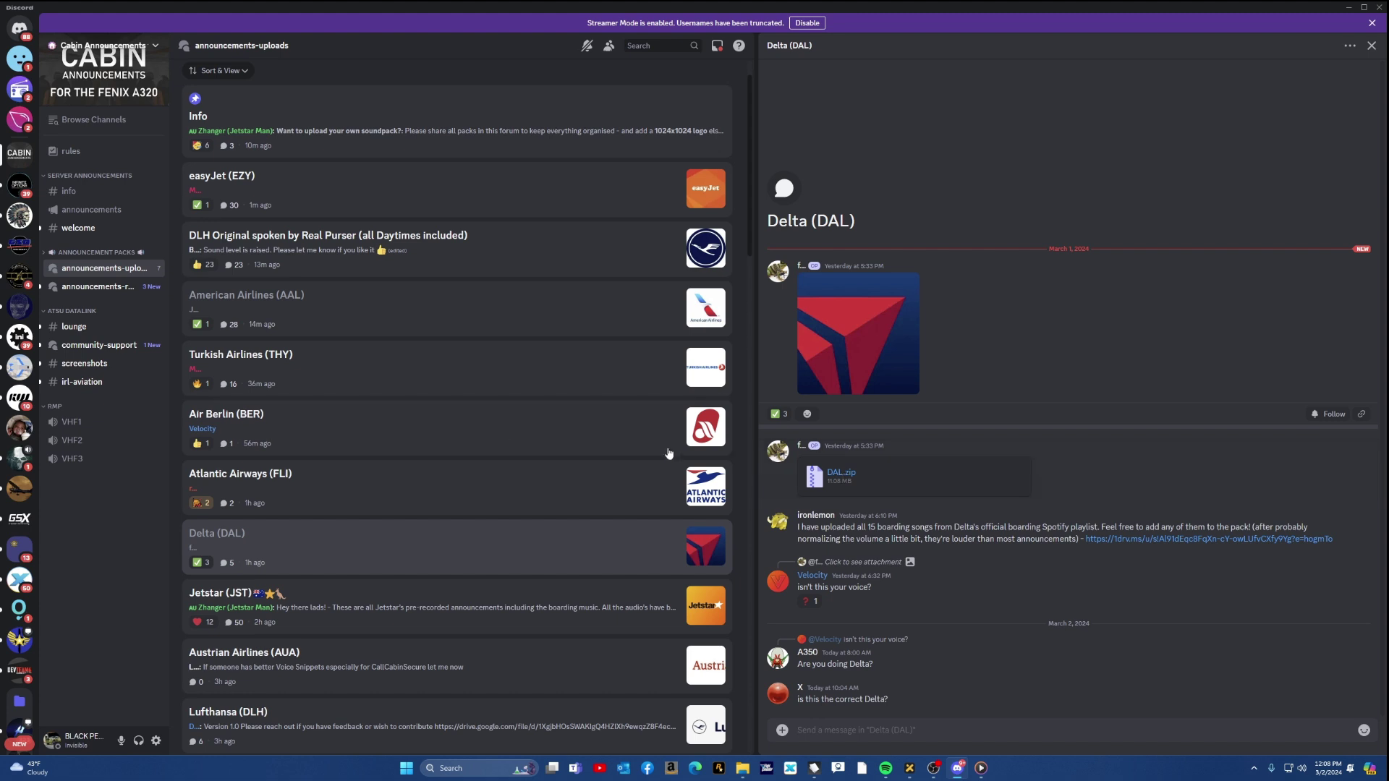
click(414, 320)
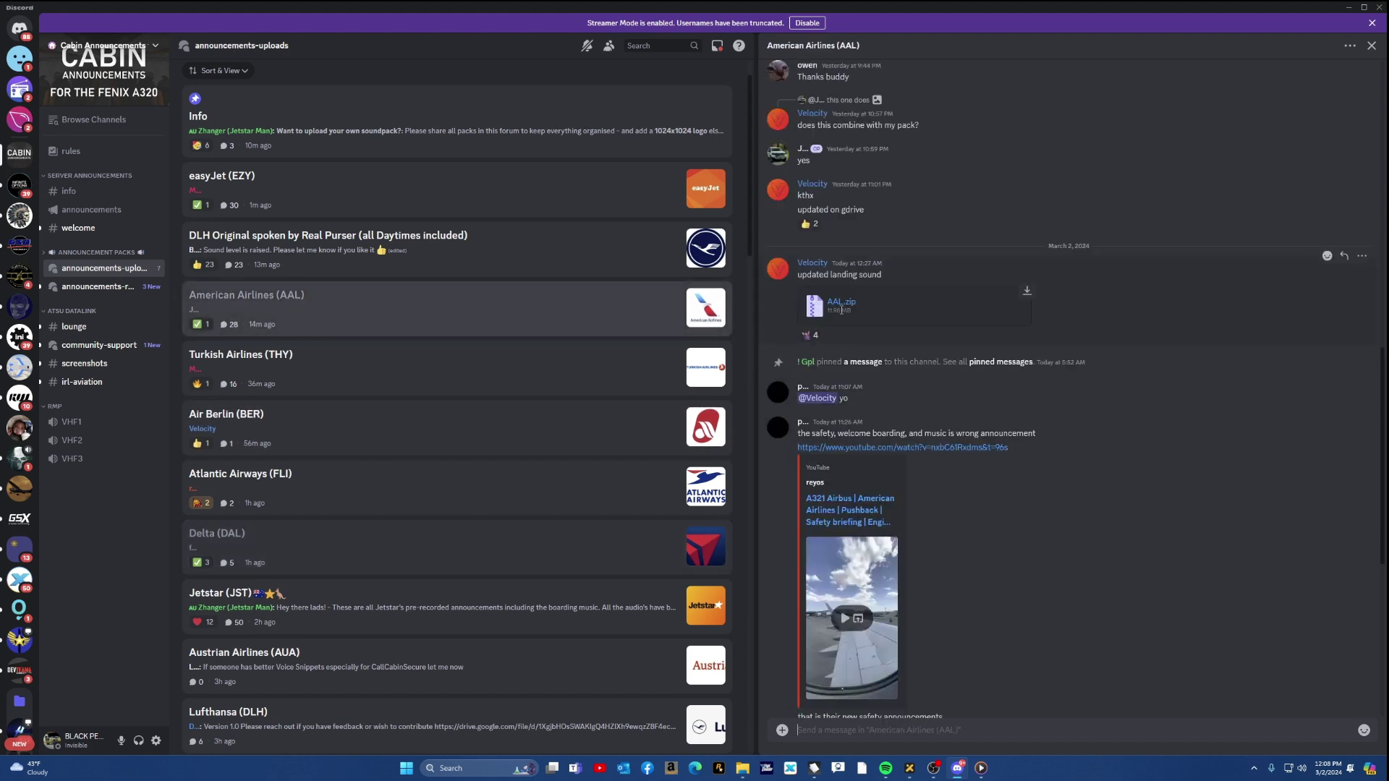
click(487, 531)
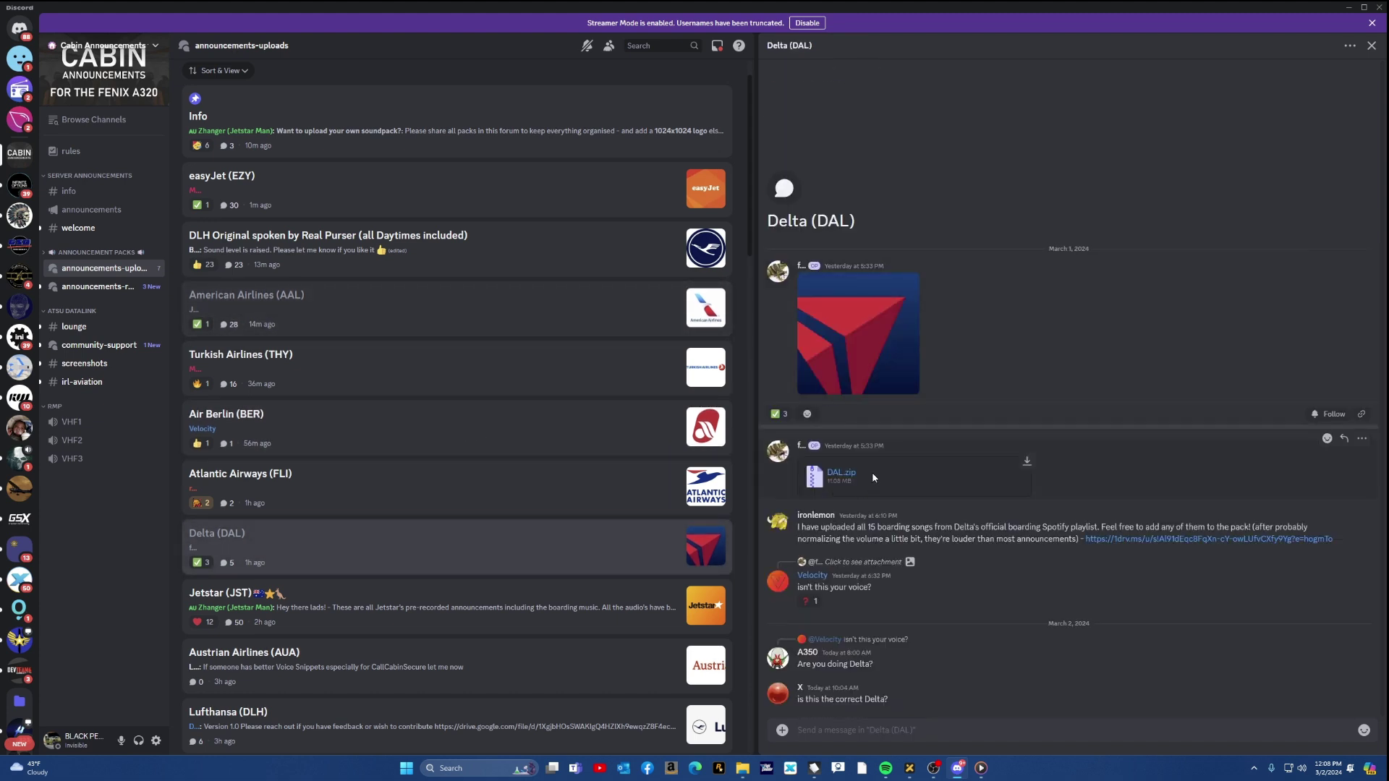
click(492, 297)
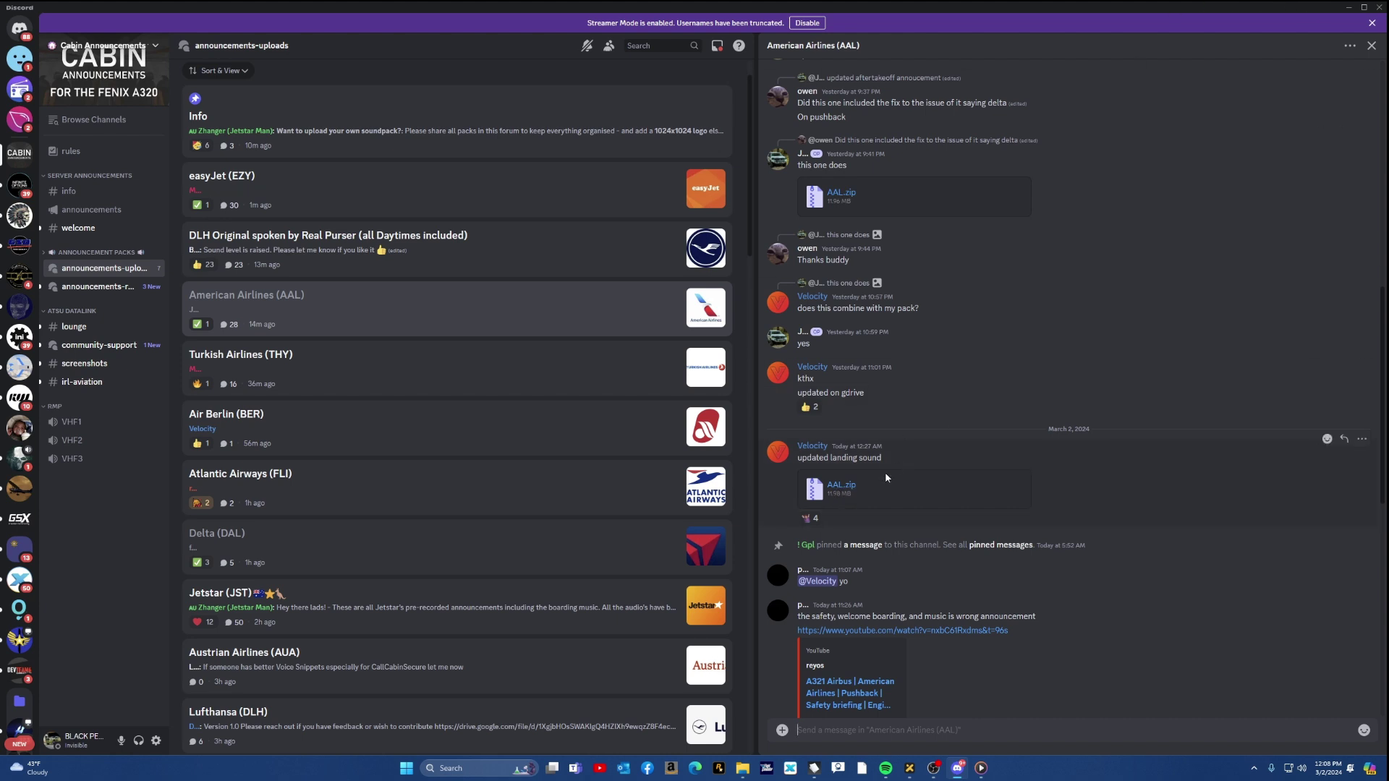
Step: Minimize Discord and browse into Downloads > AAL (1).zip > AAL in File Explorer
click(1344, 5)
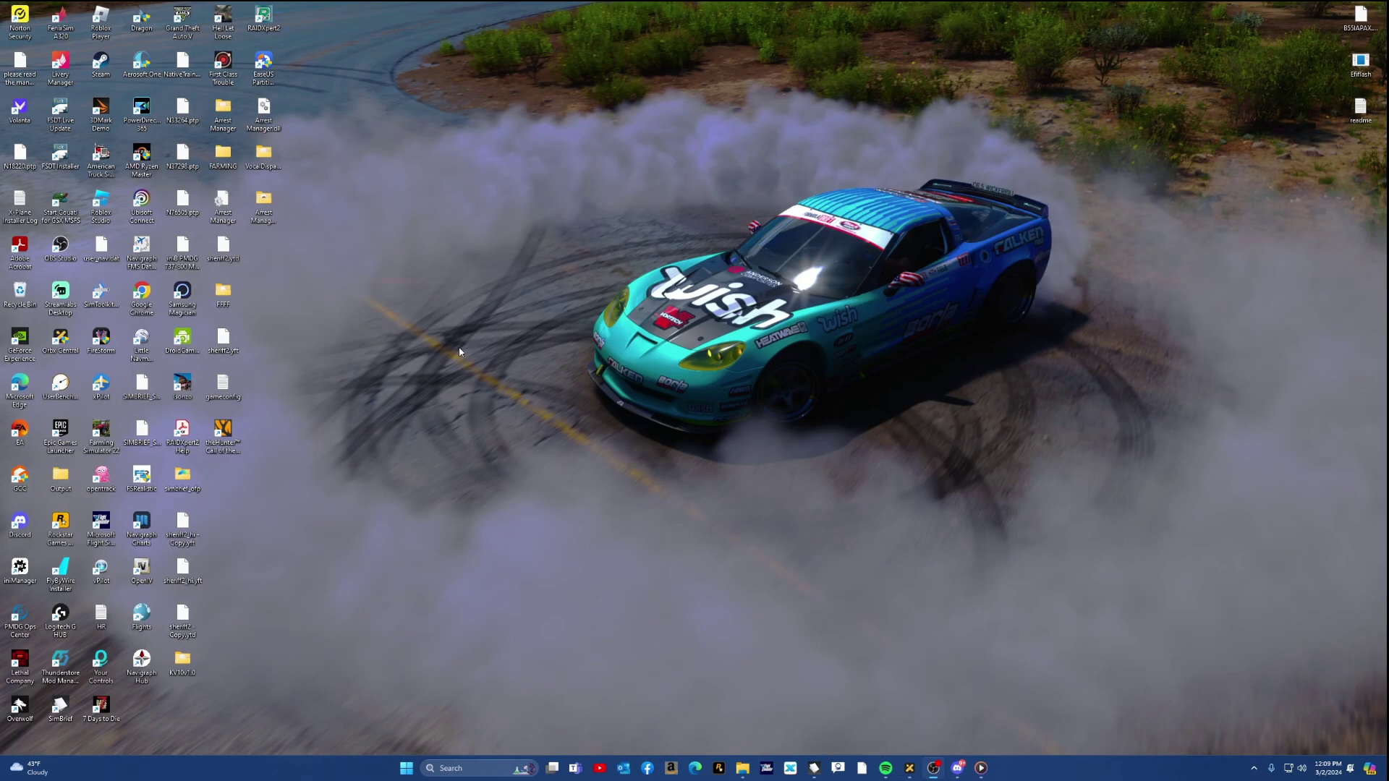
click(747, 769)
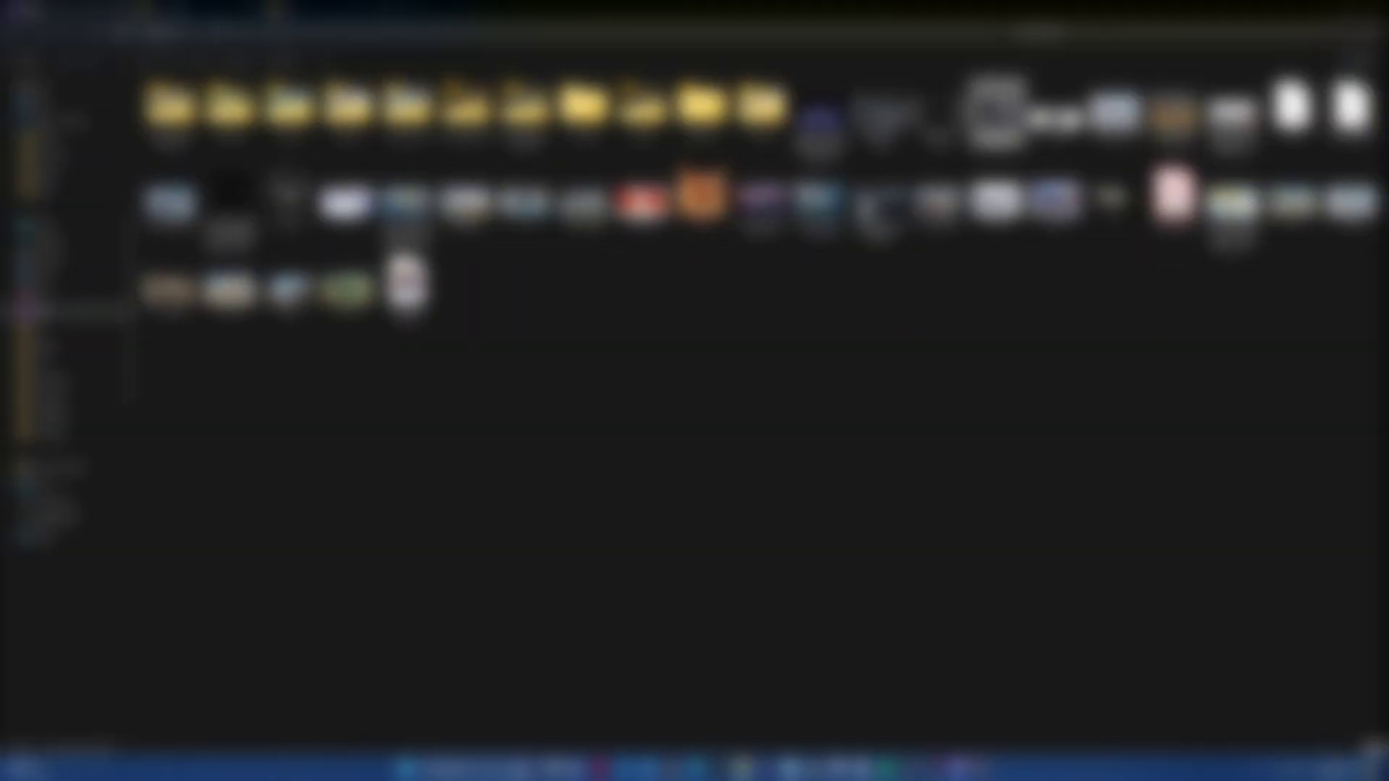
click(72, 381)
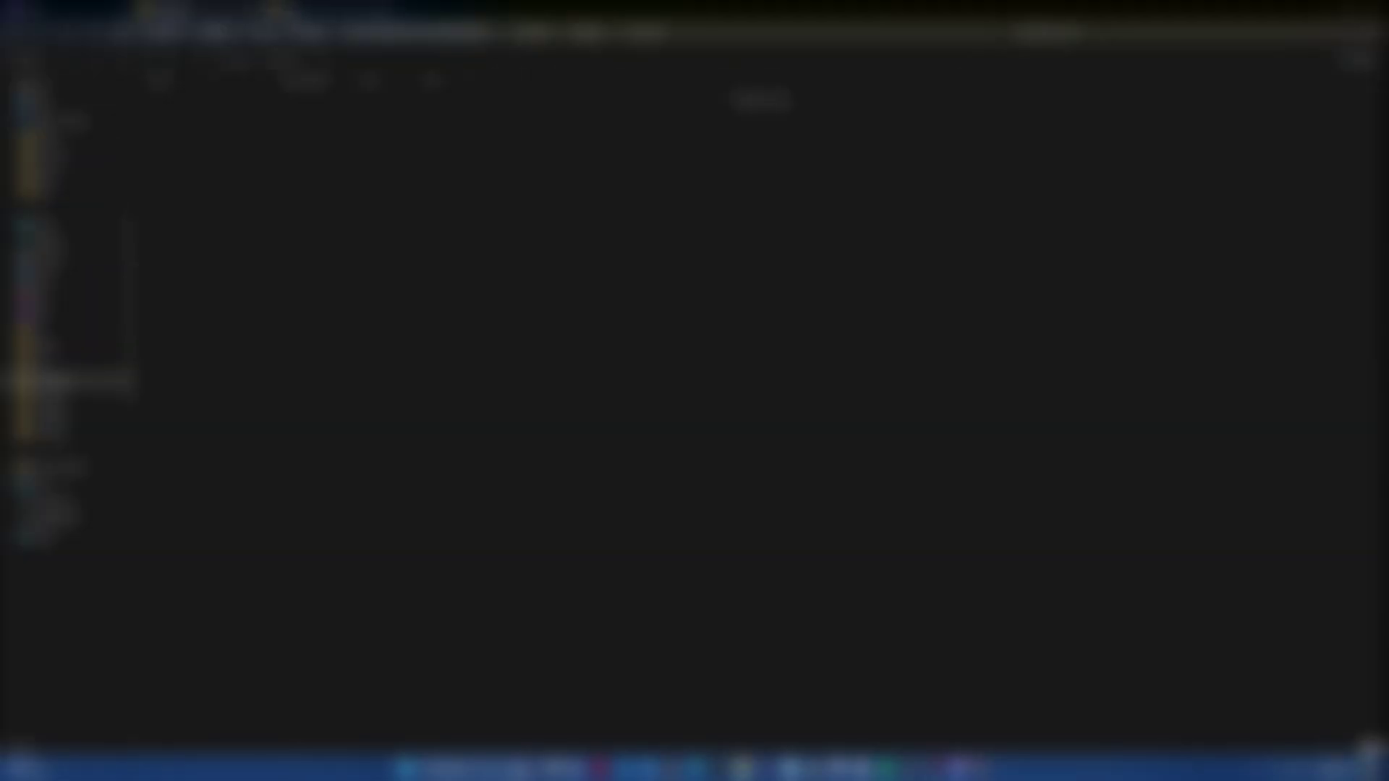
click(73, 273)
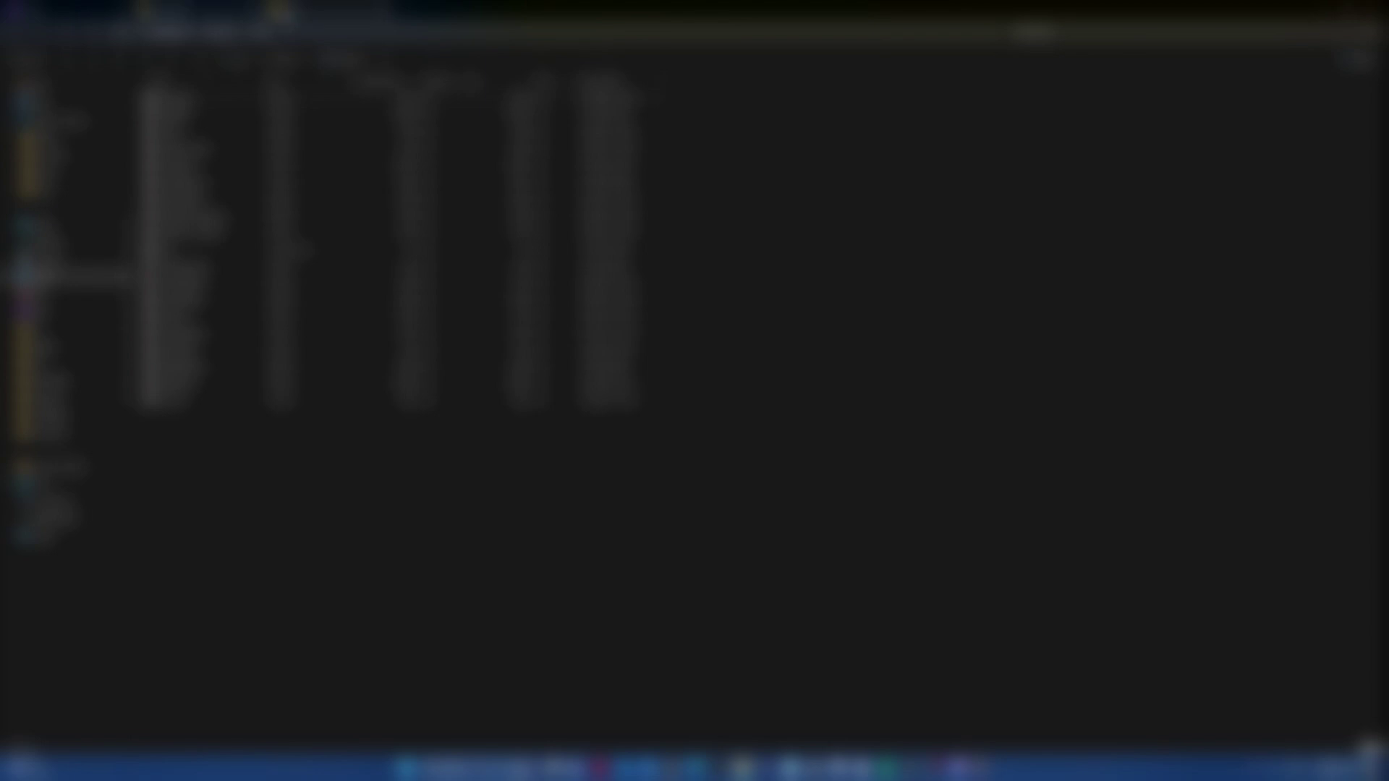
click(195, 114)
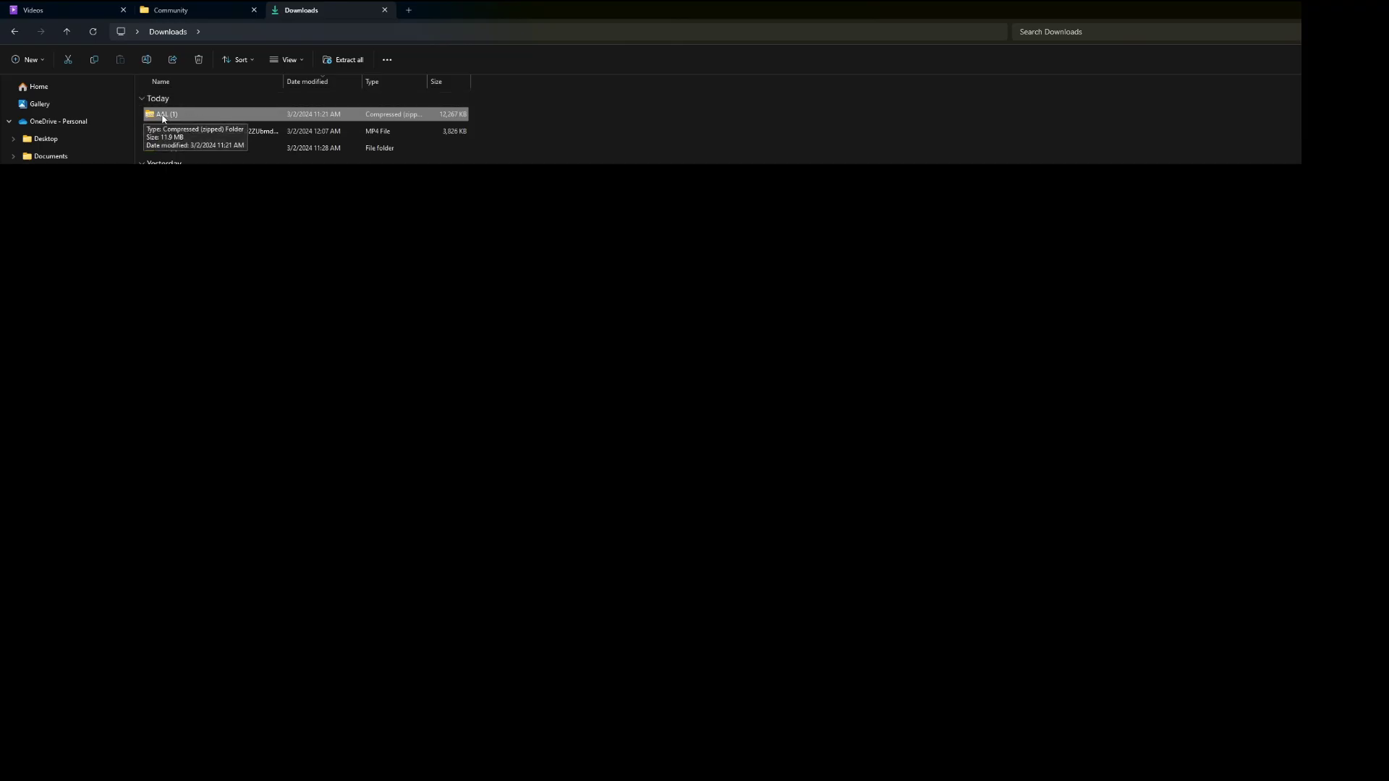
double_click(192, 117)
double_click(197, 103)
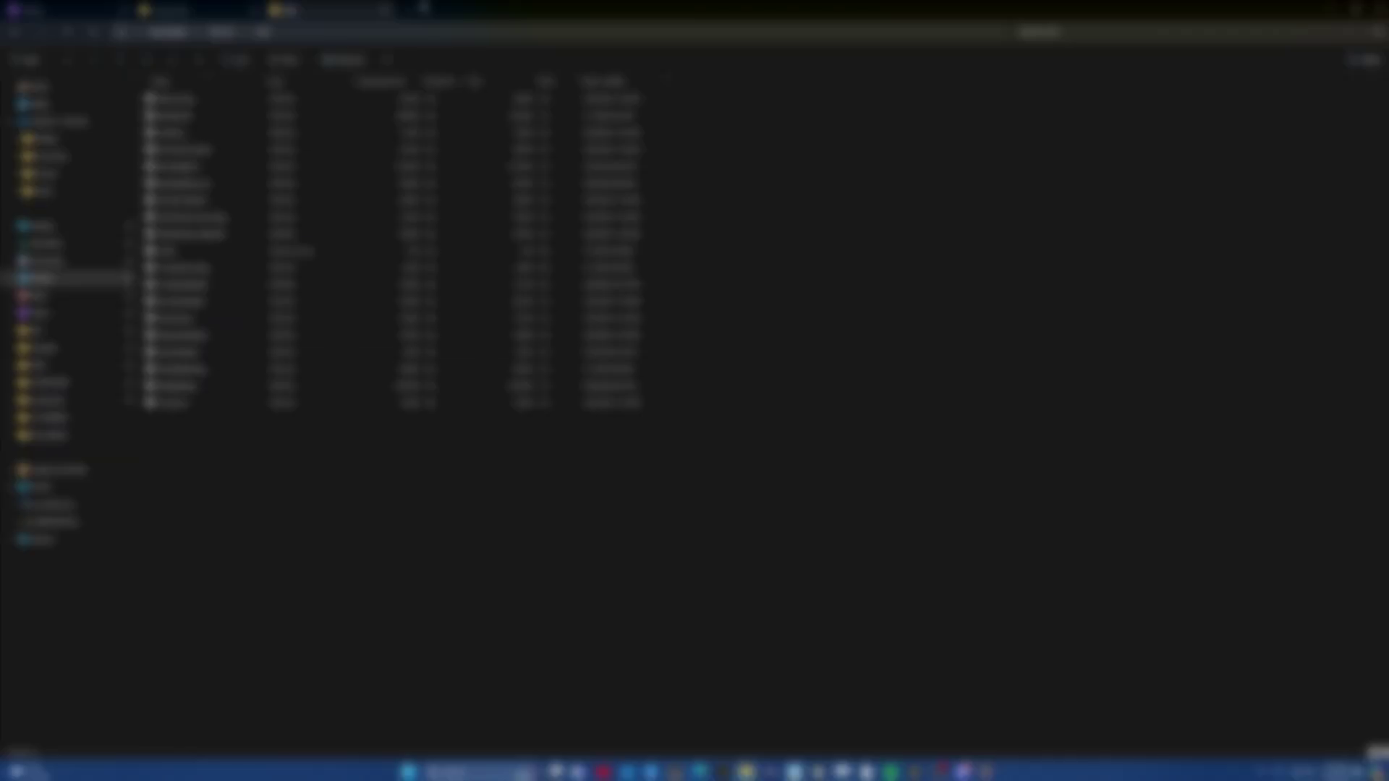
Step: In a new Explorer tab, go to SIMTAX2TB (D:) > MSF2023 > Community
key(ctrl+t)
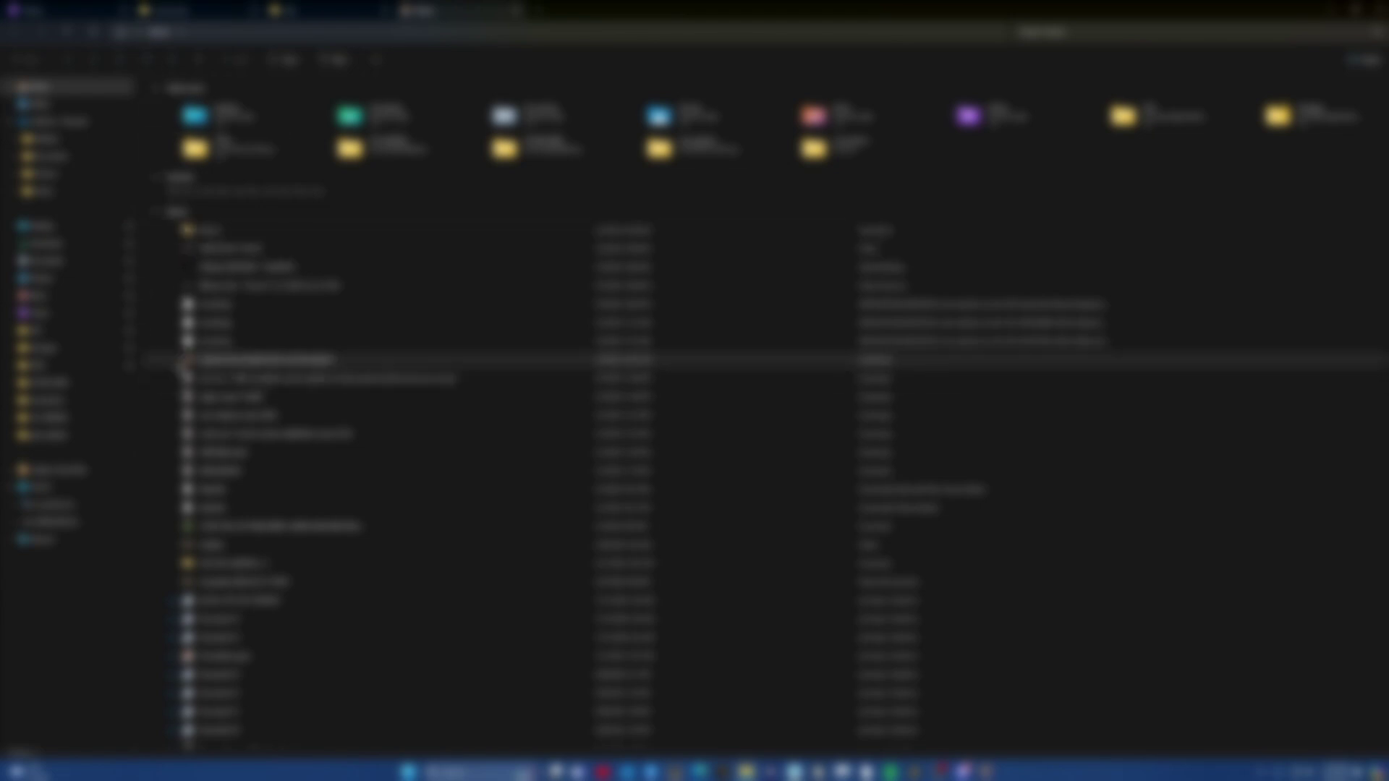
click(52, 521)
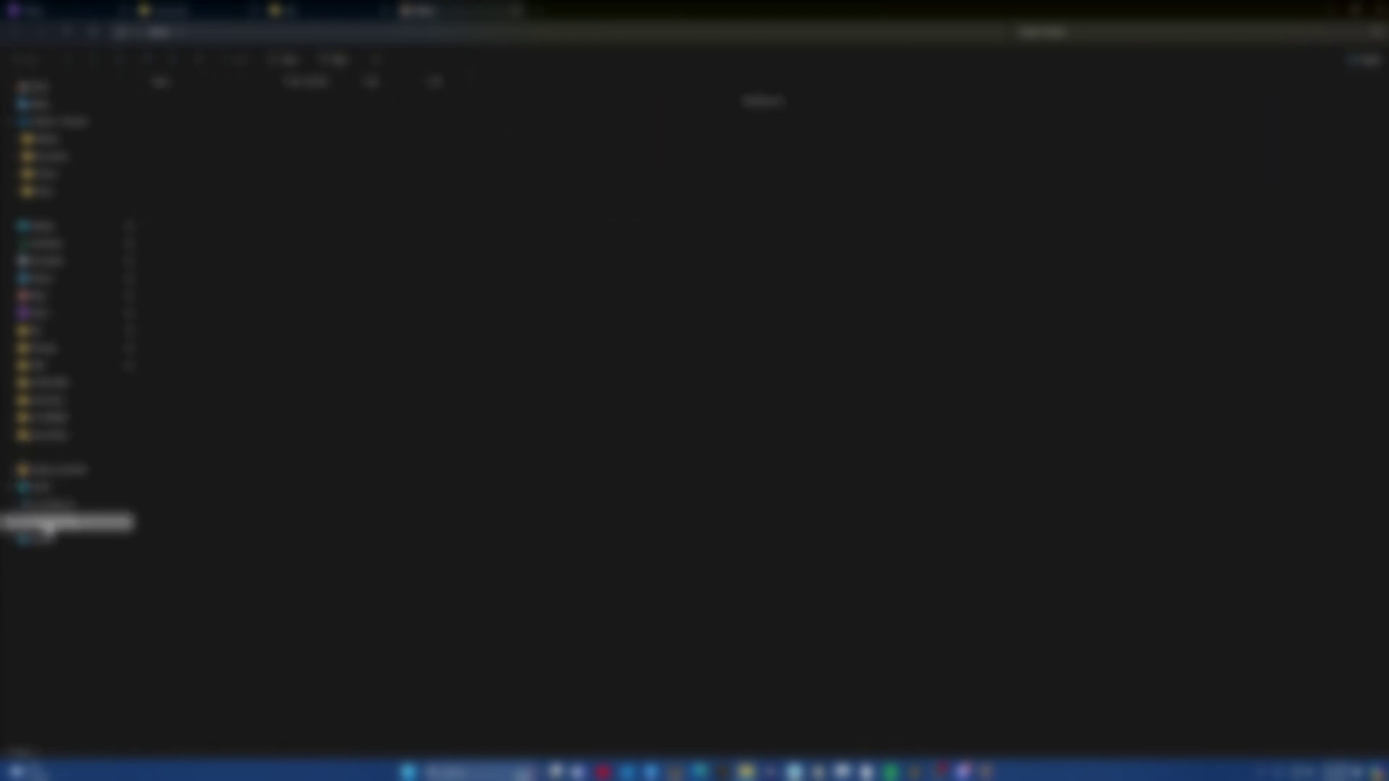
double_click(257, 145)
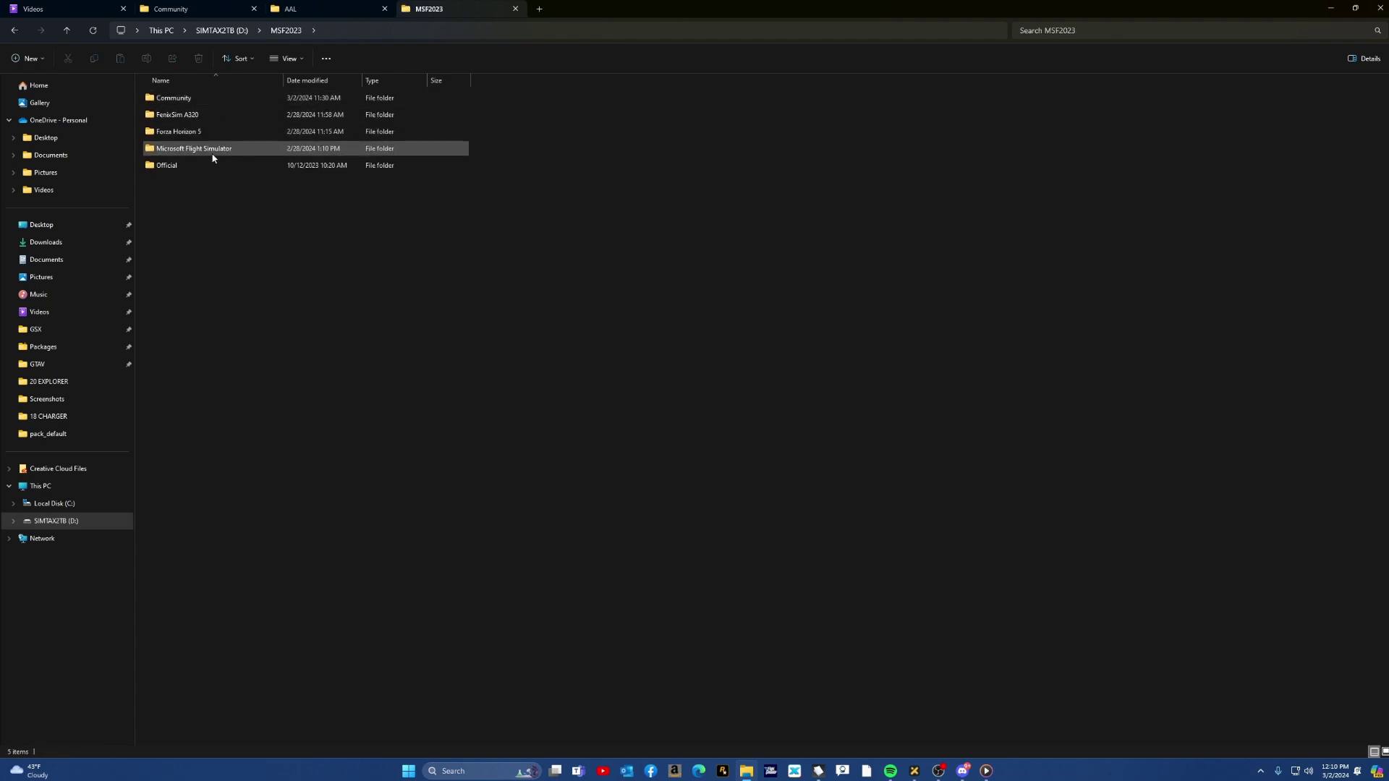
double_click(223, 100)
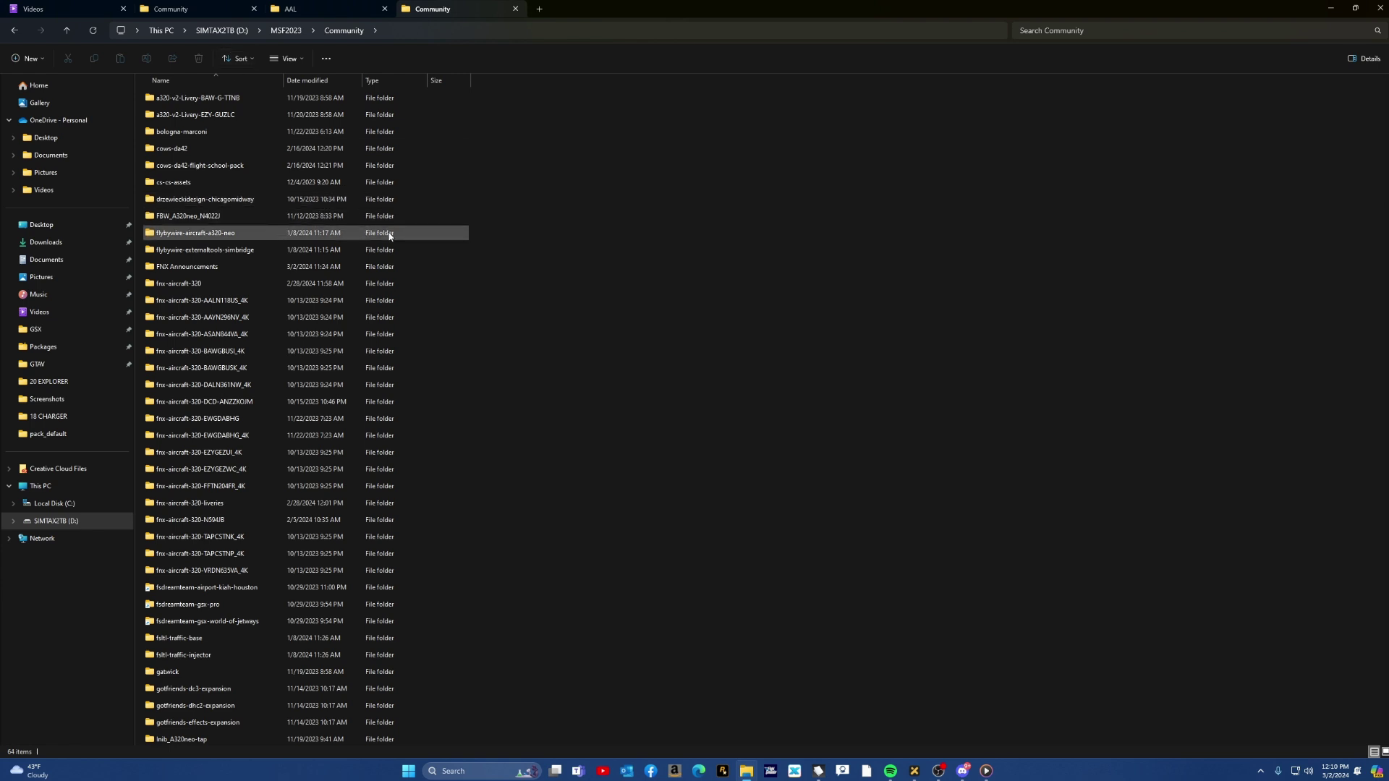
click(220, 10)
click(221, 10)
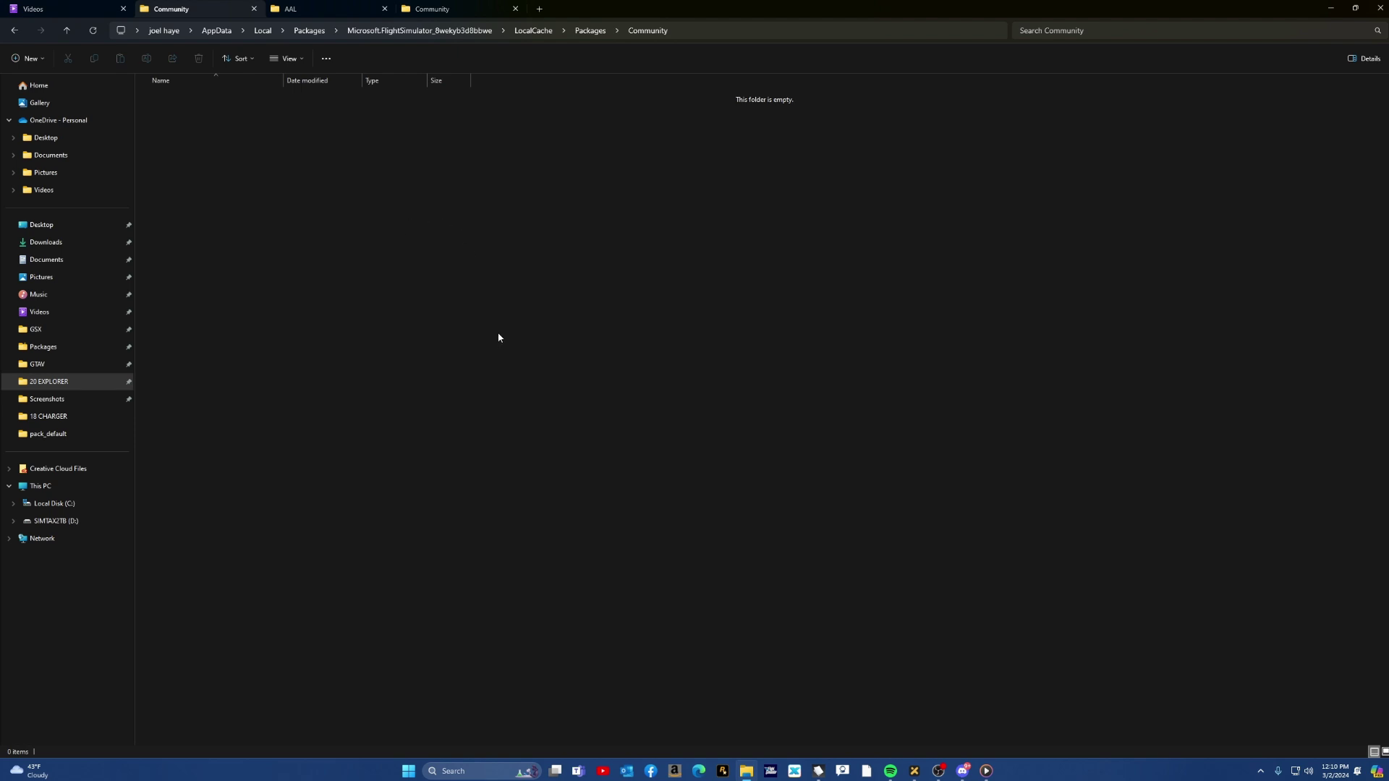
click(442, 8)
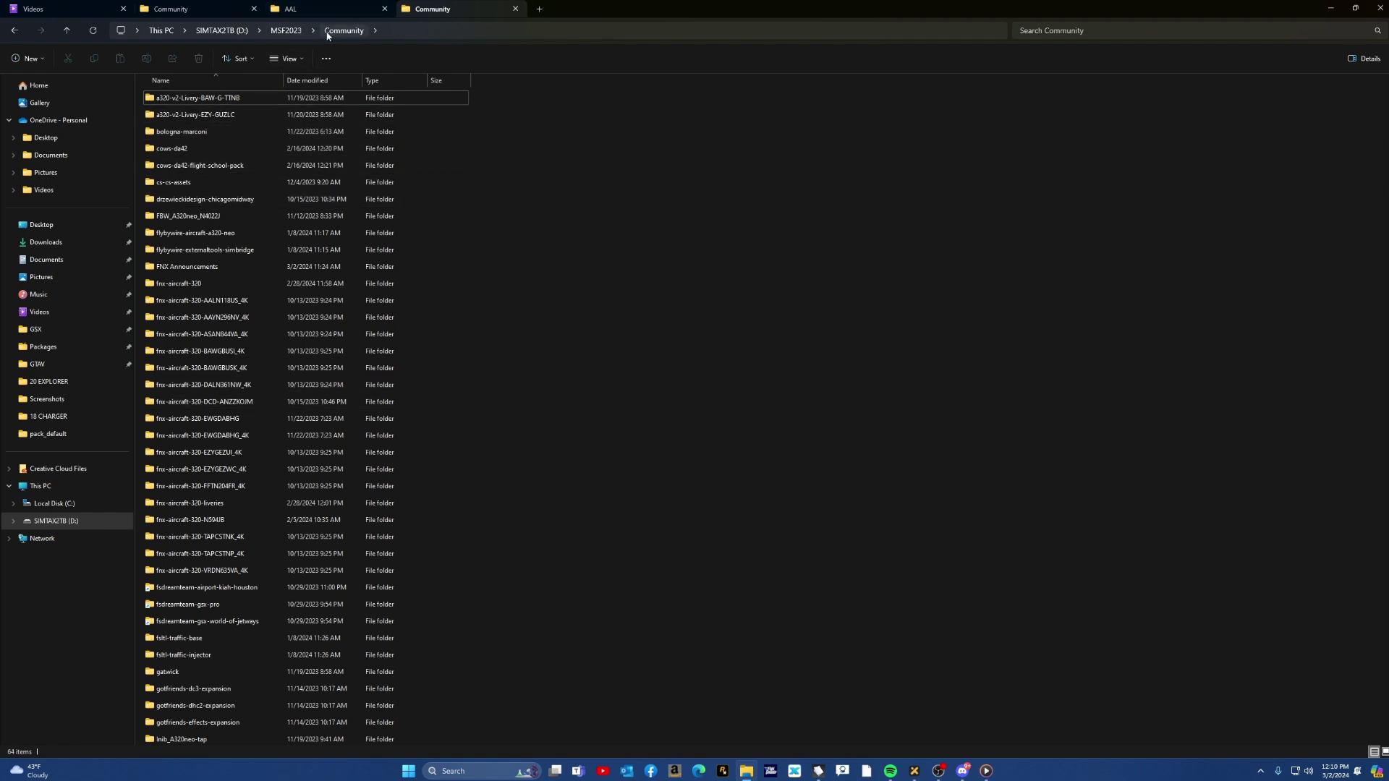
scroll(246, 586, down, 1)
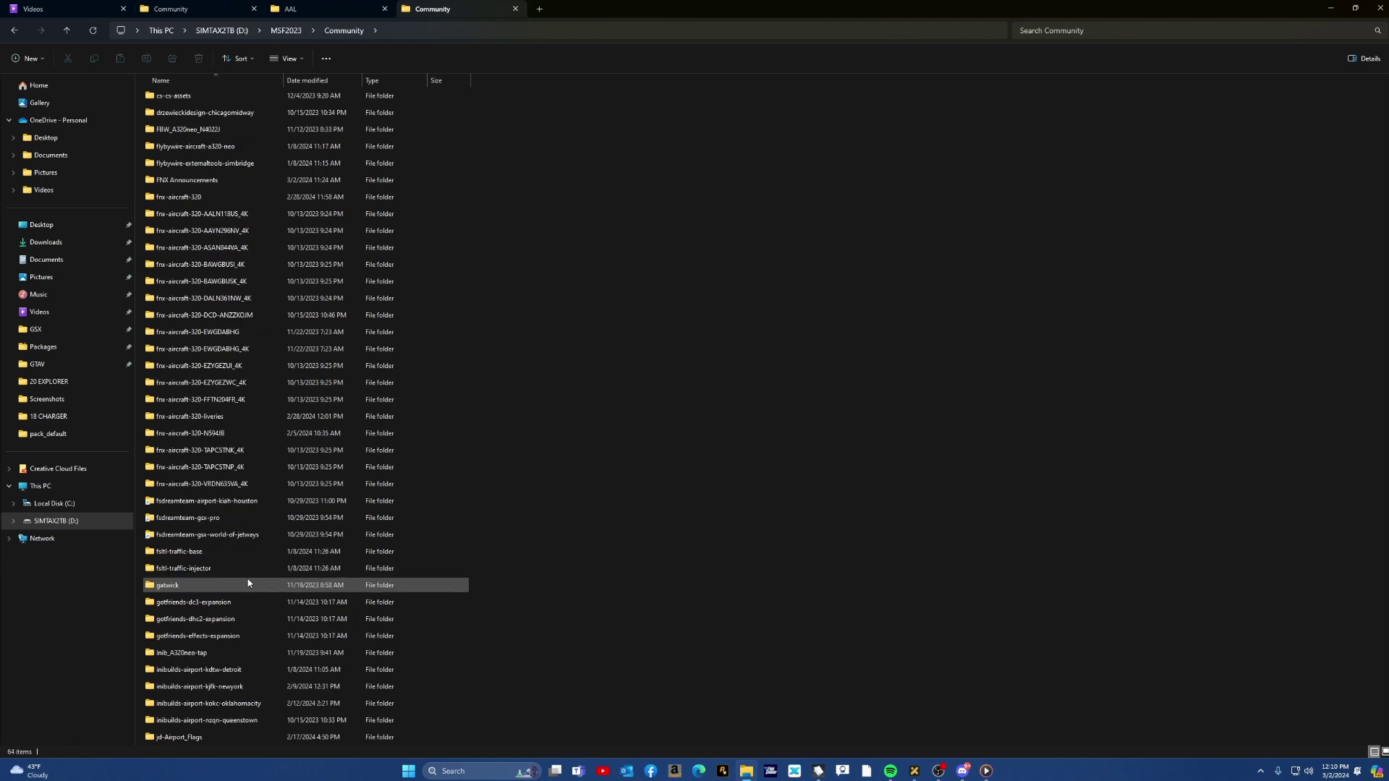
scroll(247, 579, up, 1)
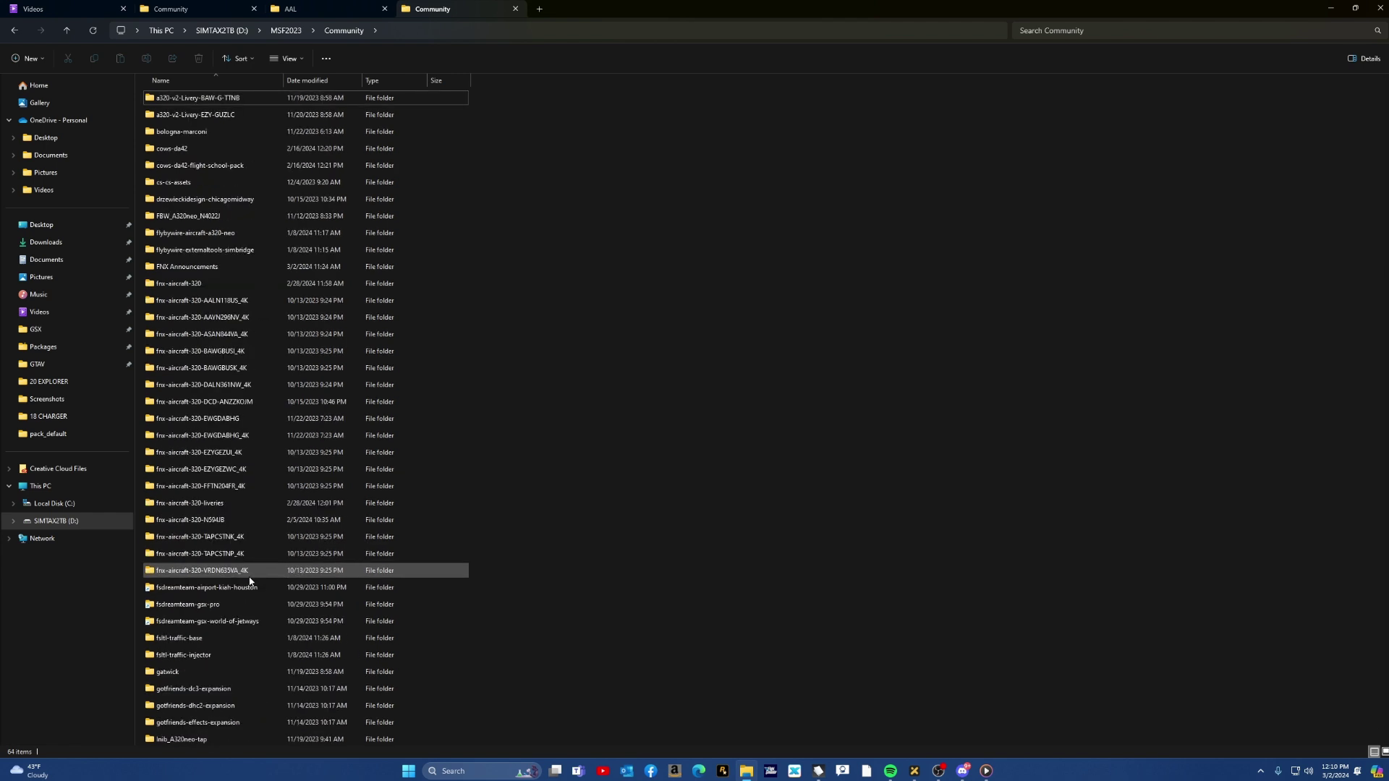
click(201, 268)
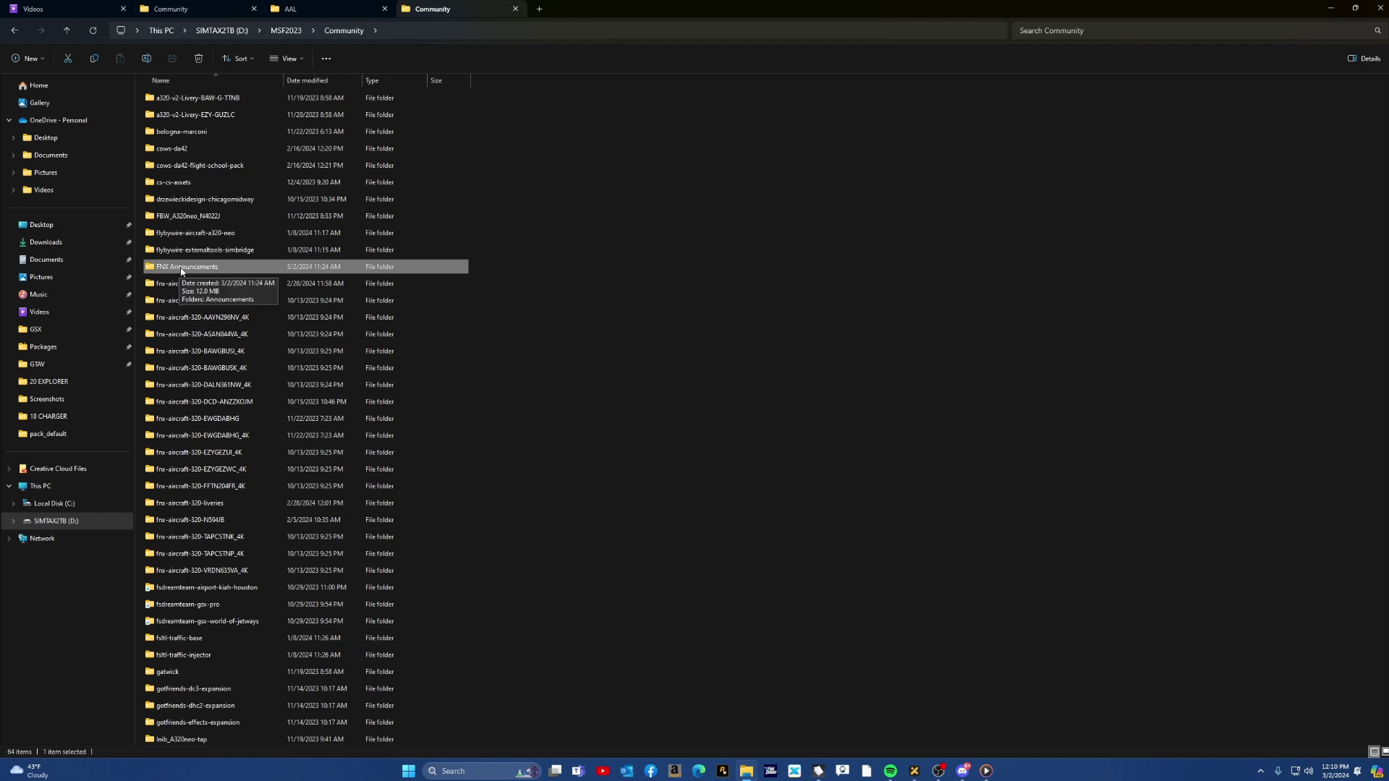
Step: Go into FNX Announcements > Announcements, showing the AAL and JBU folders
double_click(223, 268)
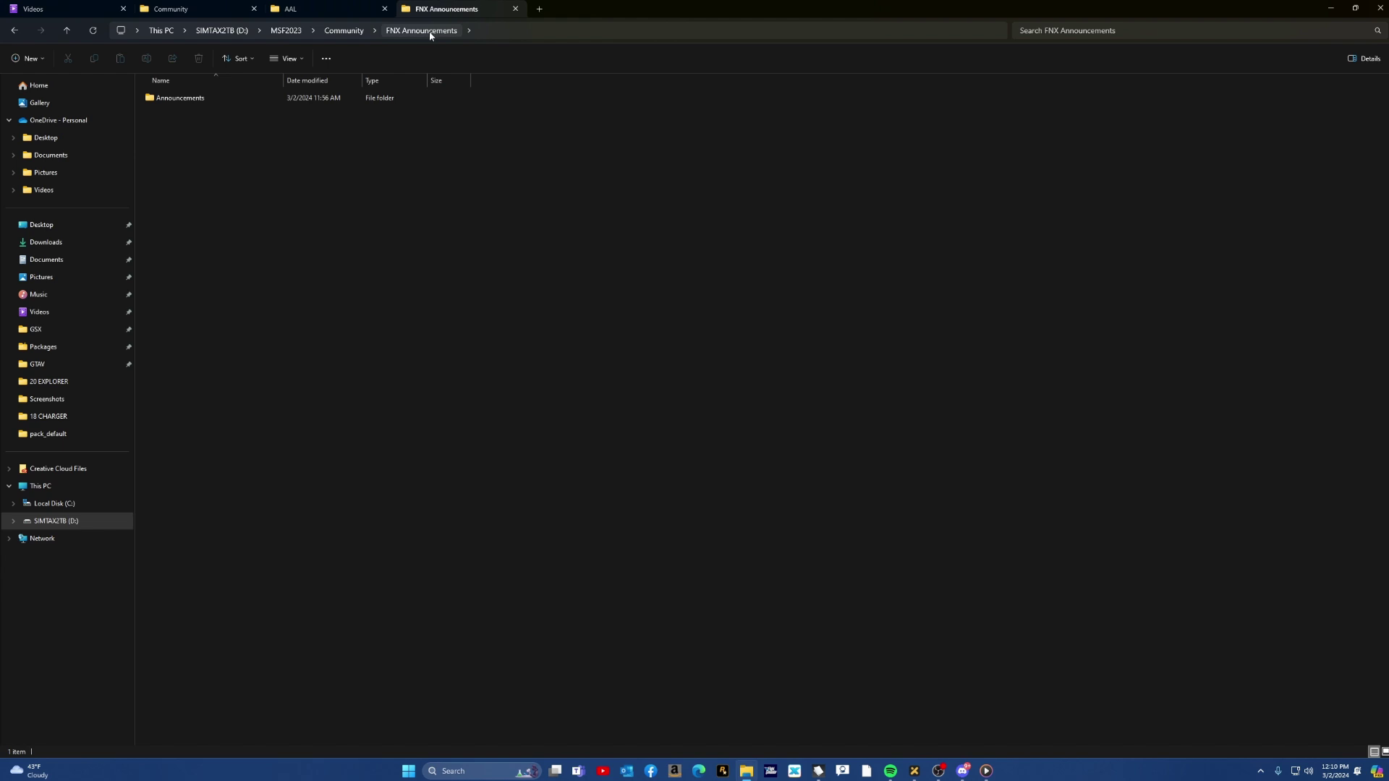
click(204, 104)
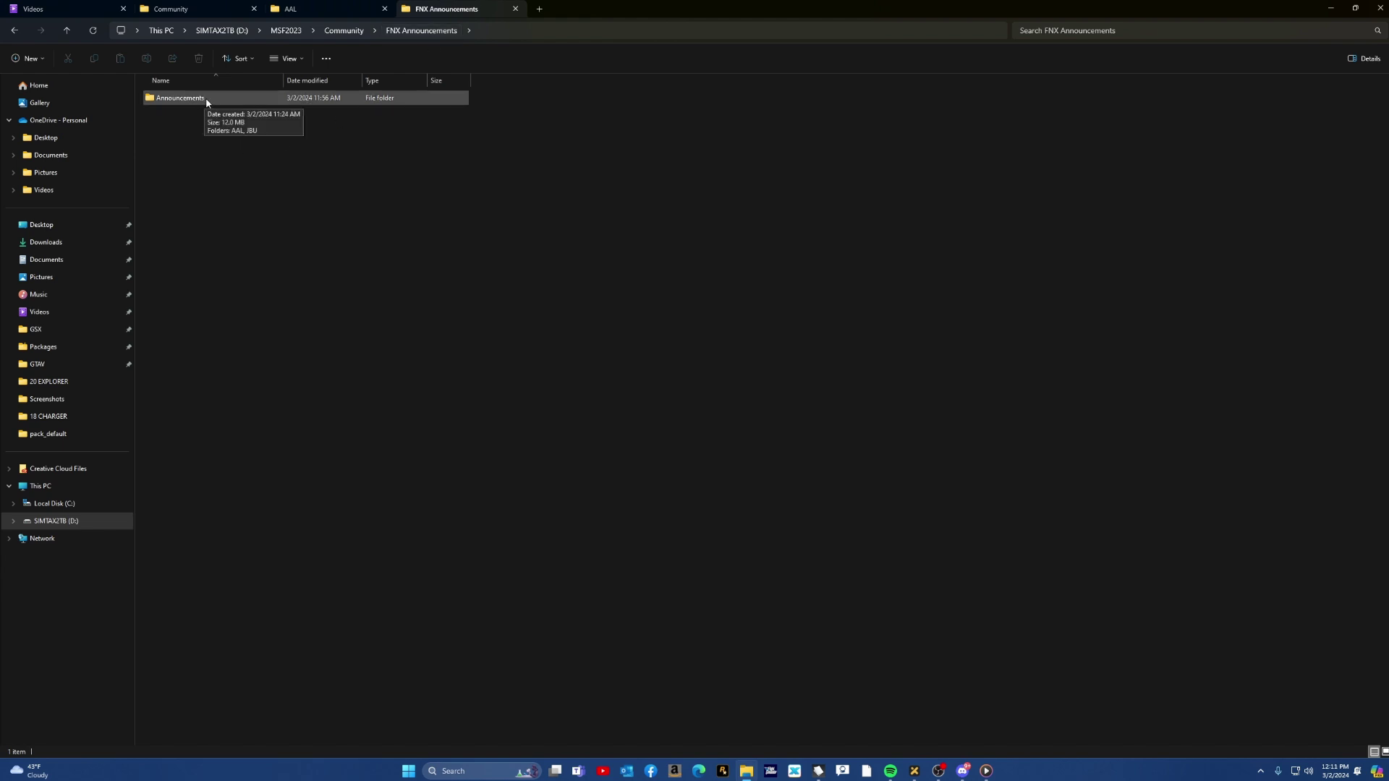
click(209, 101)
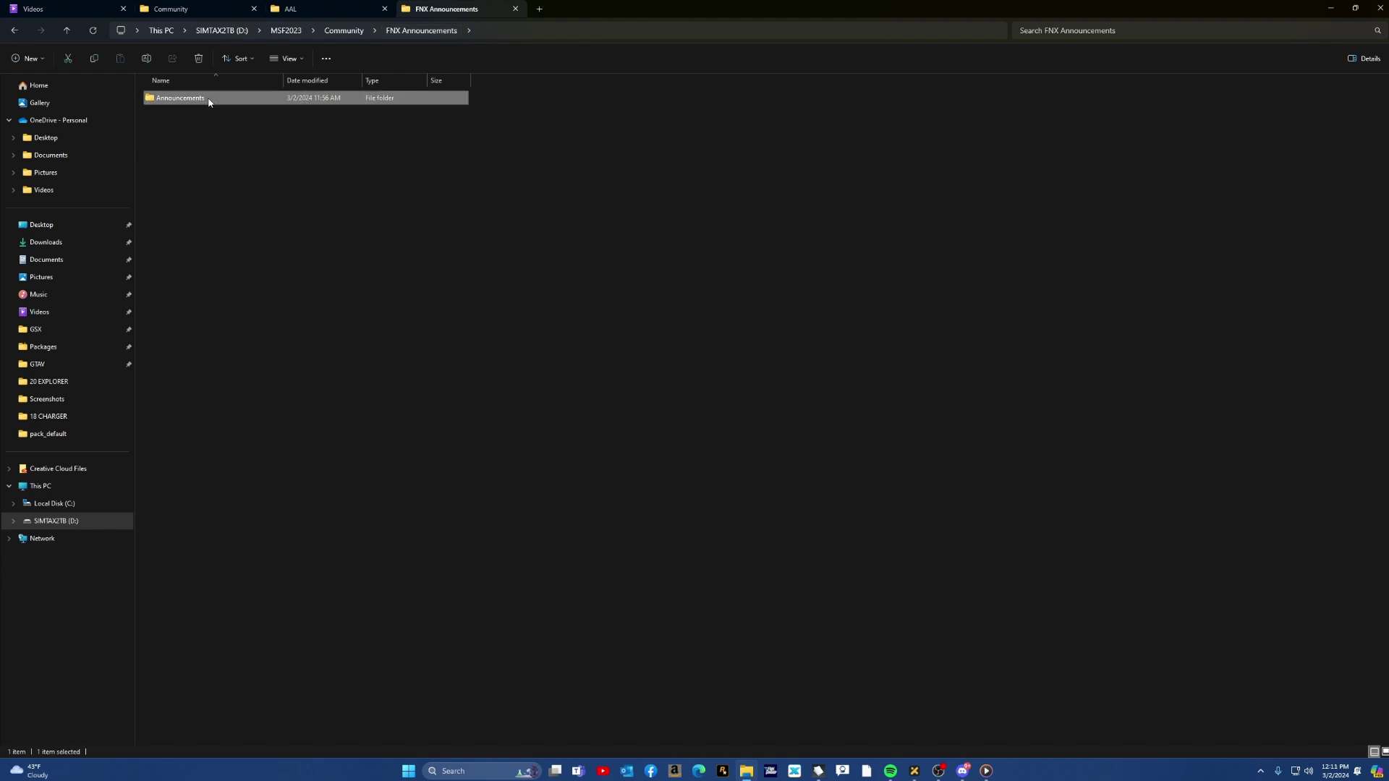
double_click(227, 104)
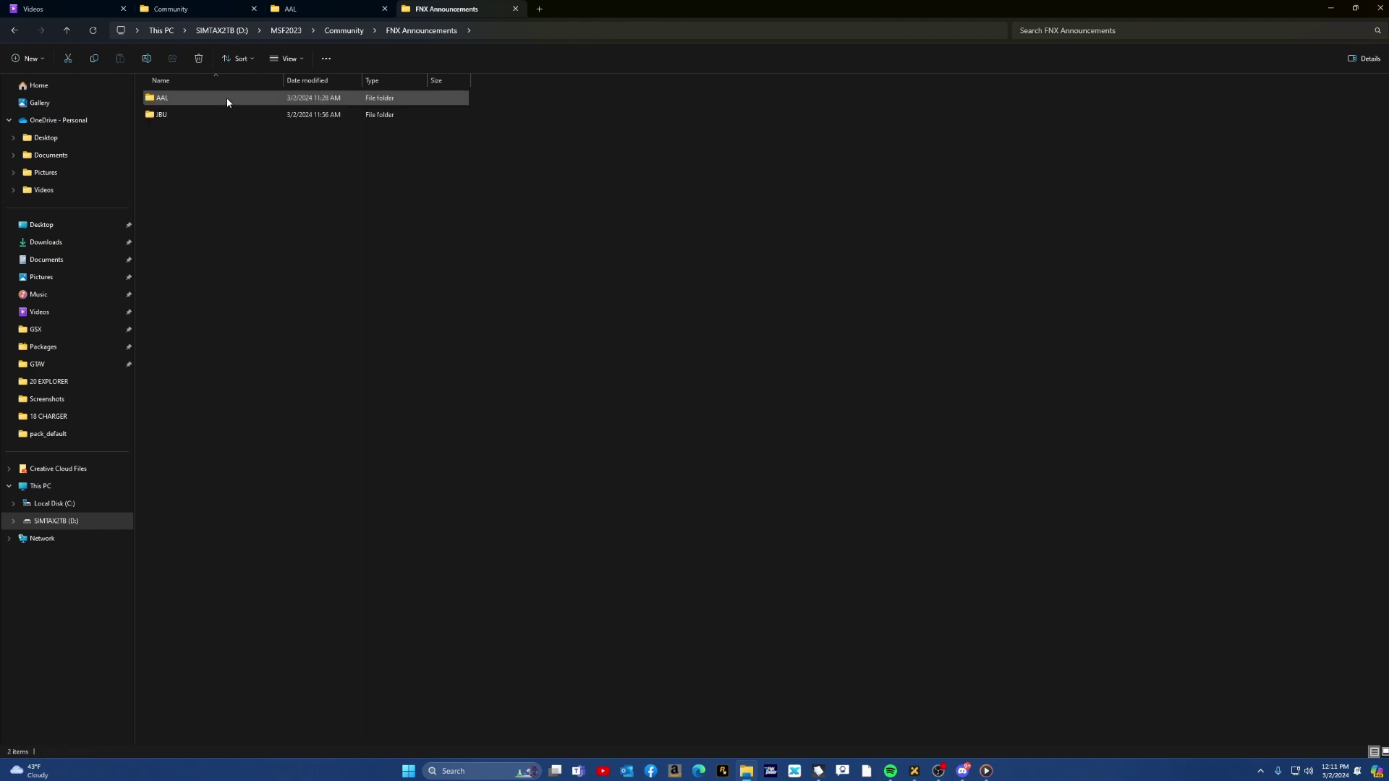